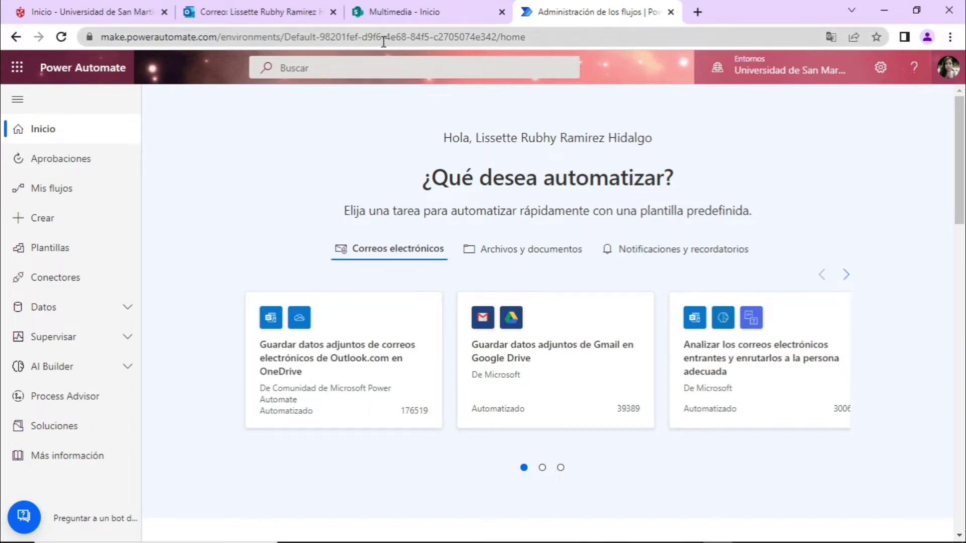
Look over the lists of the Multimedia SharePoint site, then return to Power Automate.
click(403, 14)
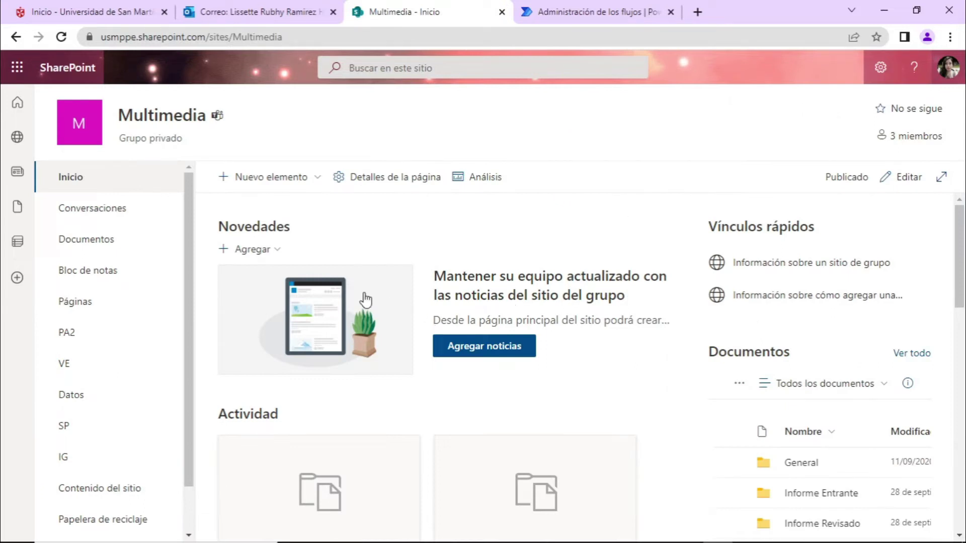
scroll(103, 357, down, 1)
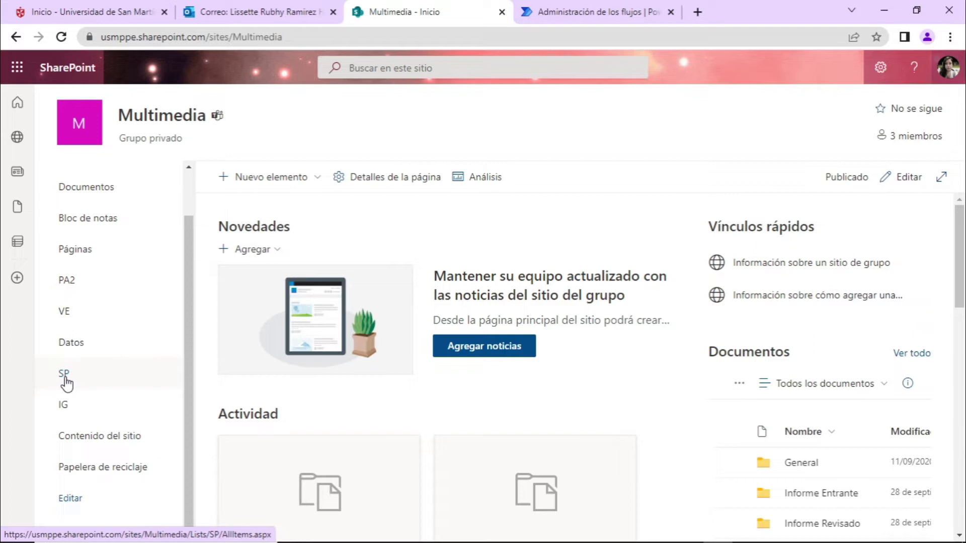
scroll(64, 375, up, 1)
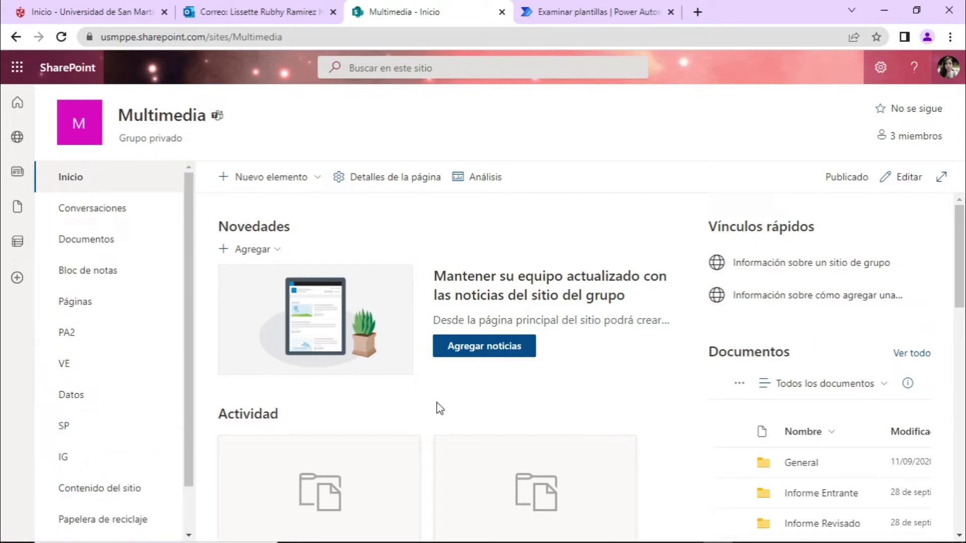
click(581, 16)
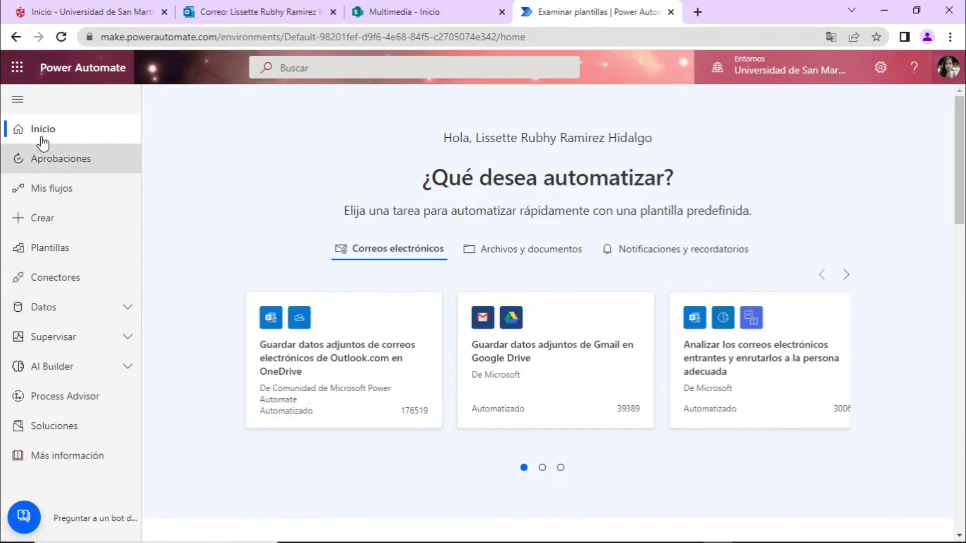
Open the flow template gallery, limit it to the Correo electrónico category and browse the templates for SharePoint list changes.
click(48, 257)
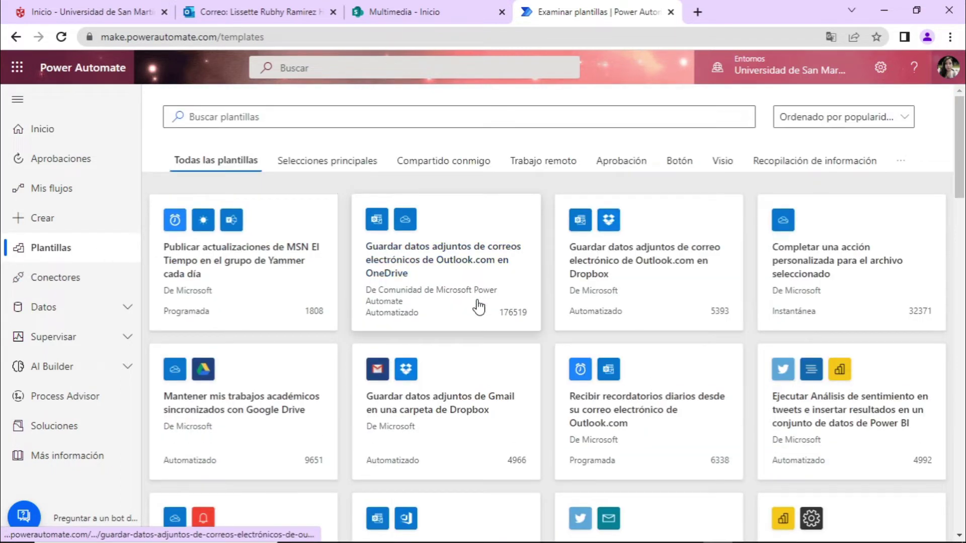
click(901, 166)
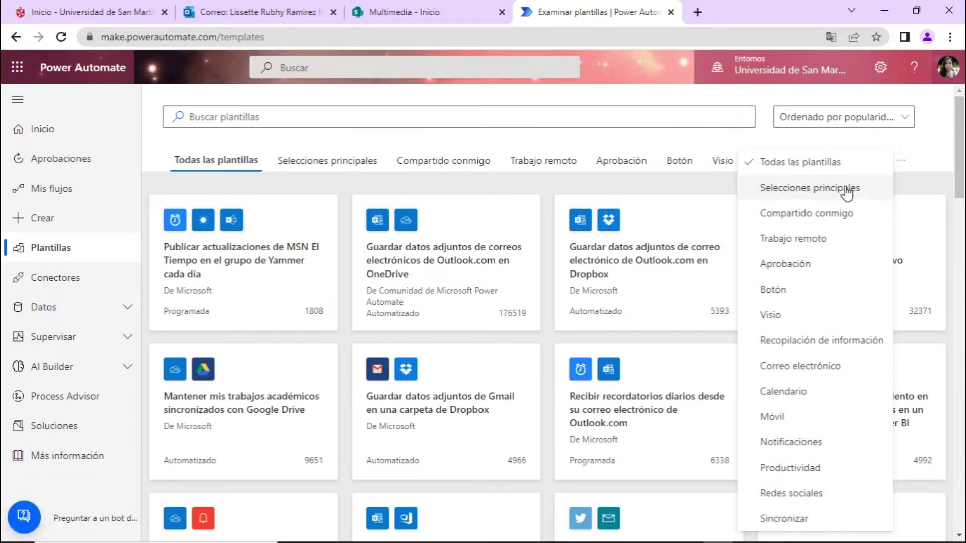
click(801, 372)
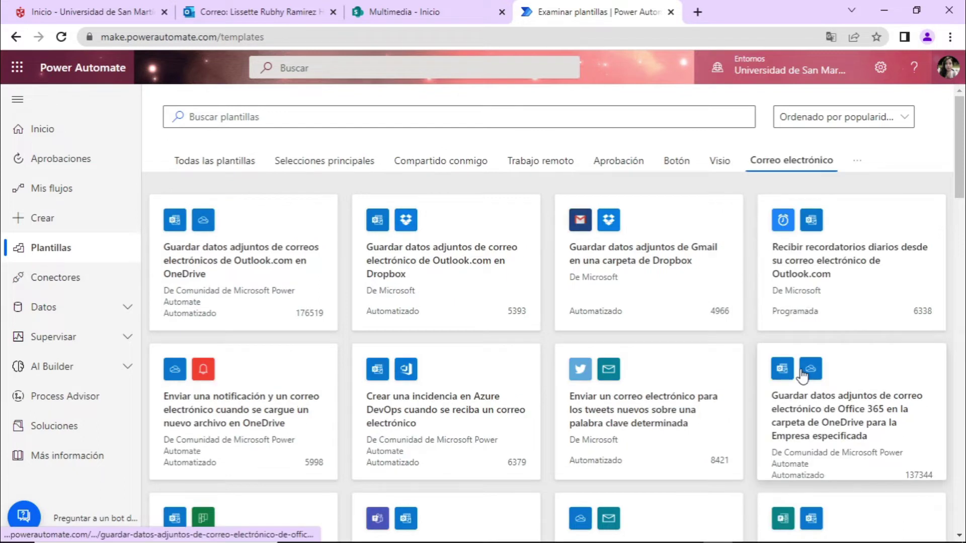
scroll(746, 352, down, 3)
scroll(746, 352, down, 4)
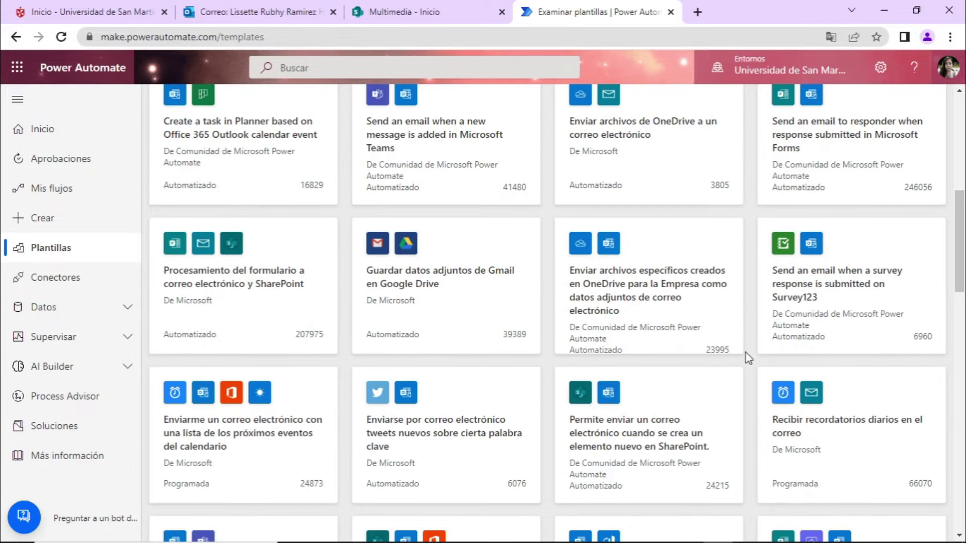
scroll(746, 352, down, 2)
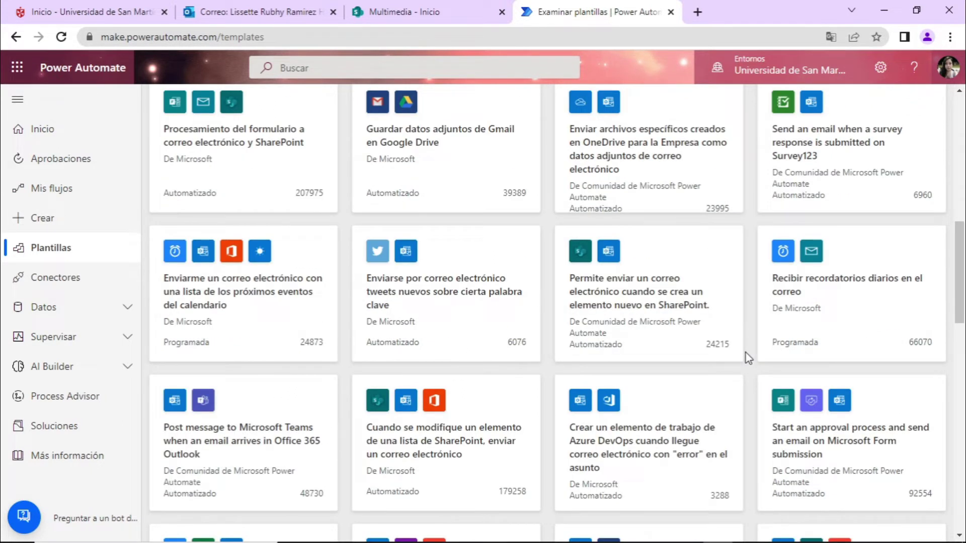
scroll(745, 357, down, 1)
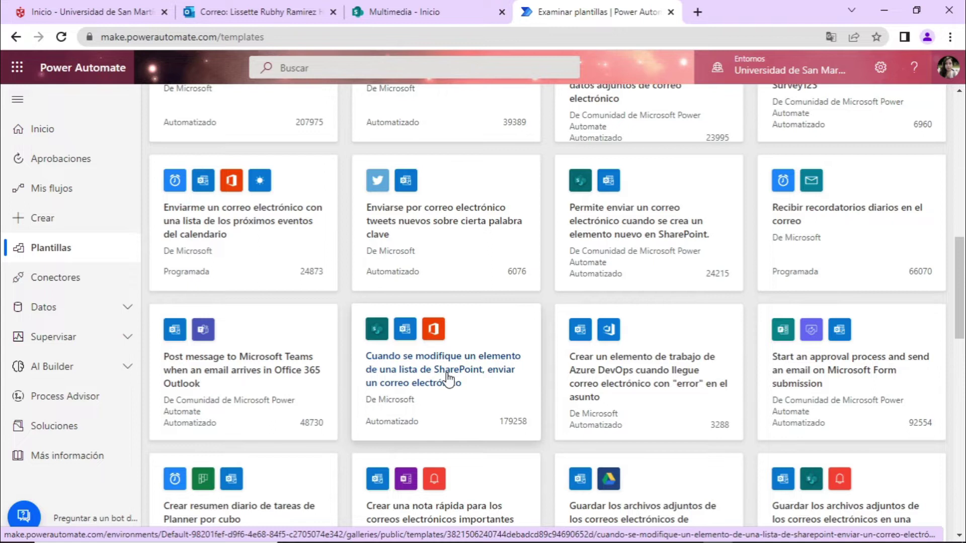
scroll(448, 380, up, 12)
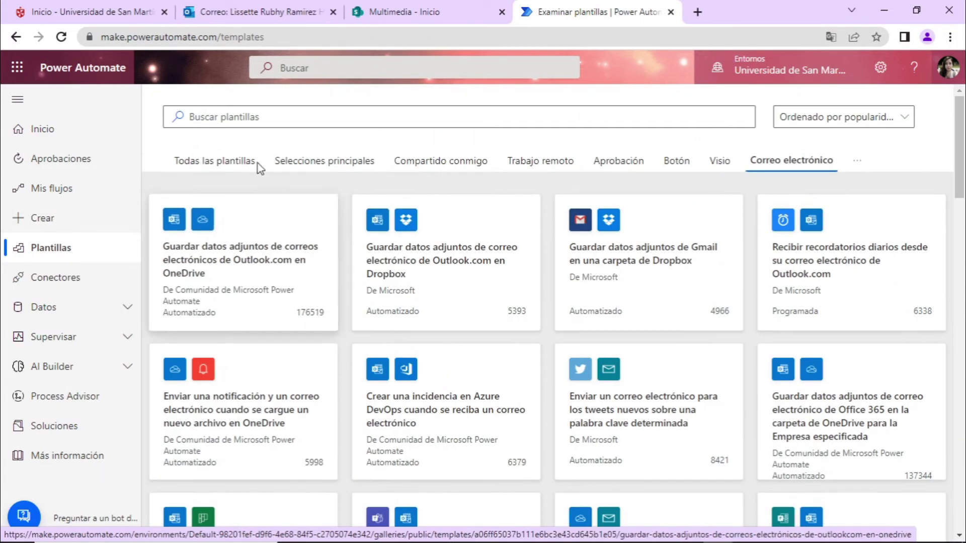
Search the templates for "Cuando se modifique un elemento de una lista de Sharepoint", open the matching email template and continue with its listed connections.
click(238, 116)
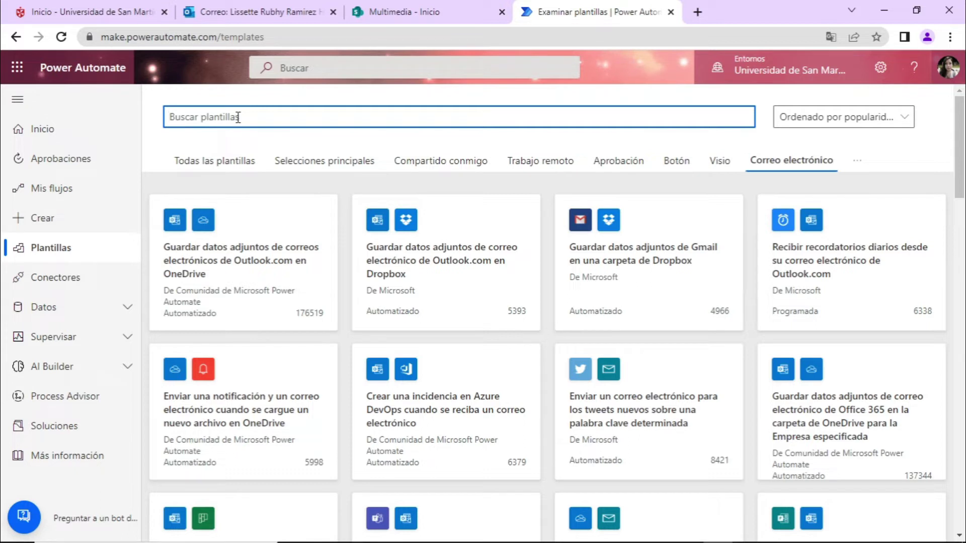
text(Cuando se modifique un elemento de una lista de Sharepoint)
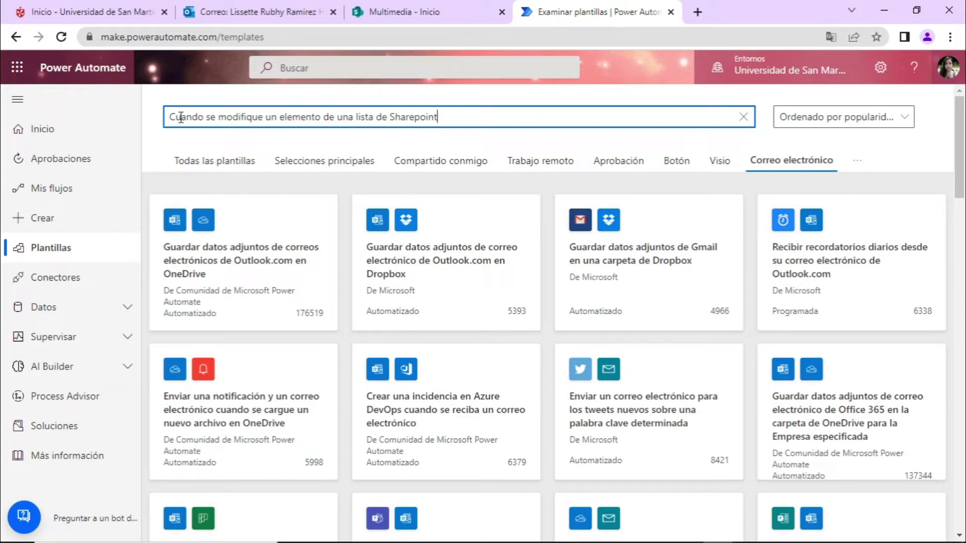
key(Return)
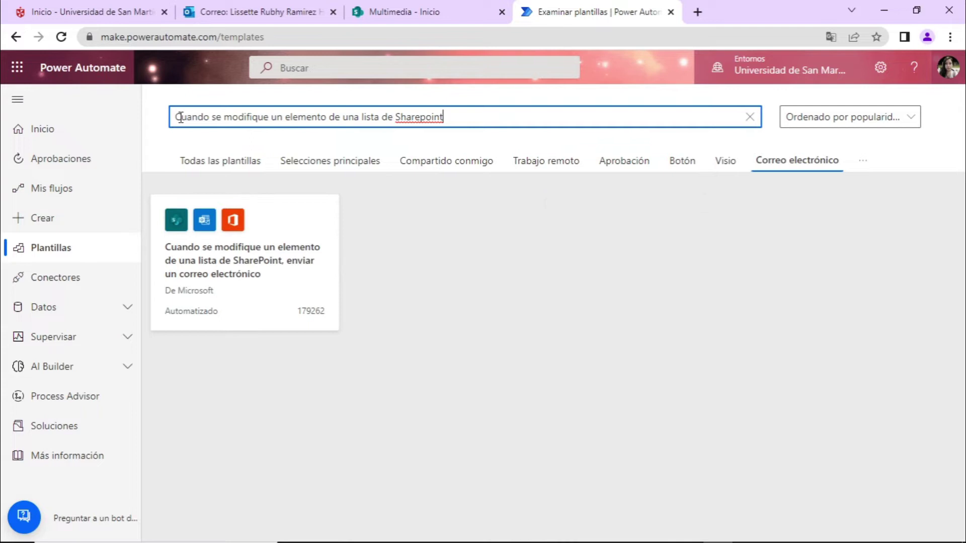
click(236, 273)
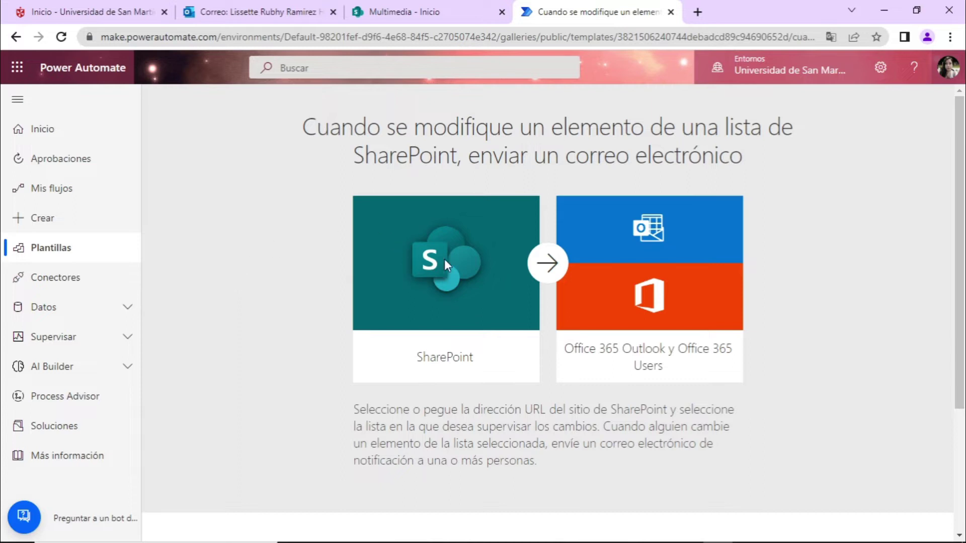
scroll(503, 281, down, 4)
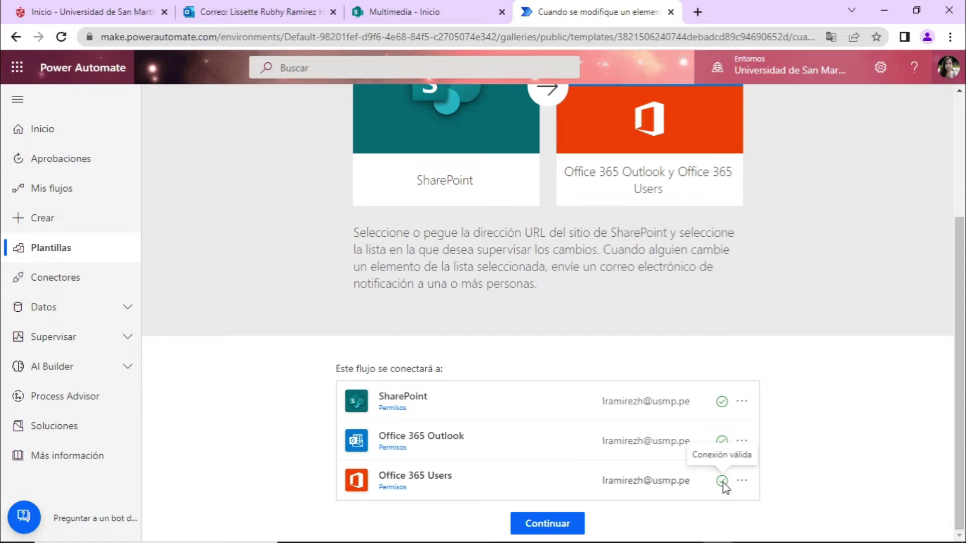
click(552, 524)
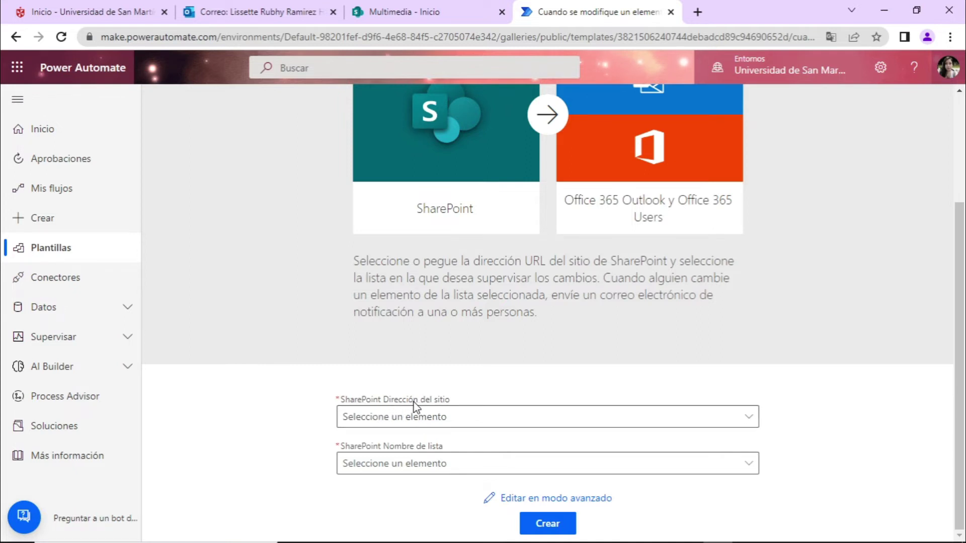
Create the flow with the Multimedia SharePoint site and the SP list, and dismiss the ready-to-use notice.
click(432, 417)
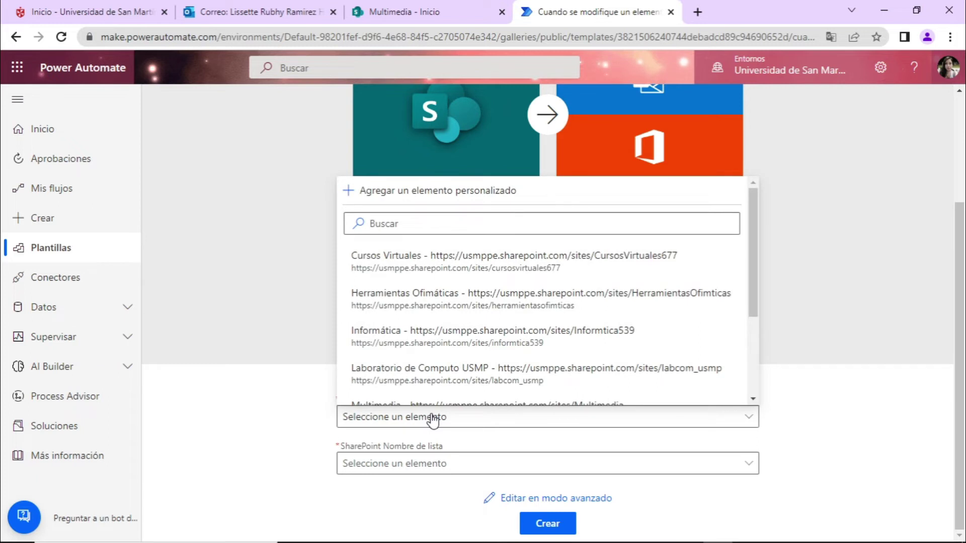
scroll(443, 357, down, 2)
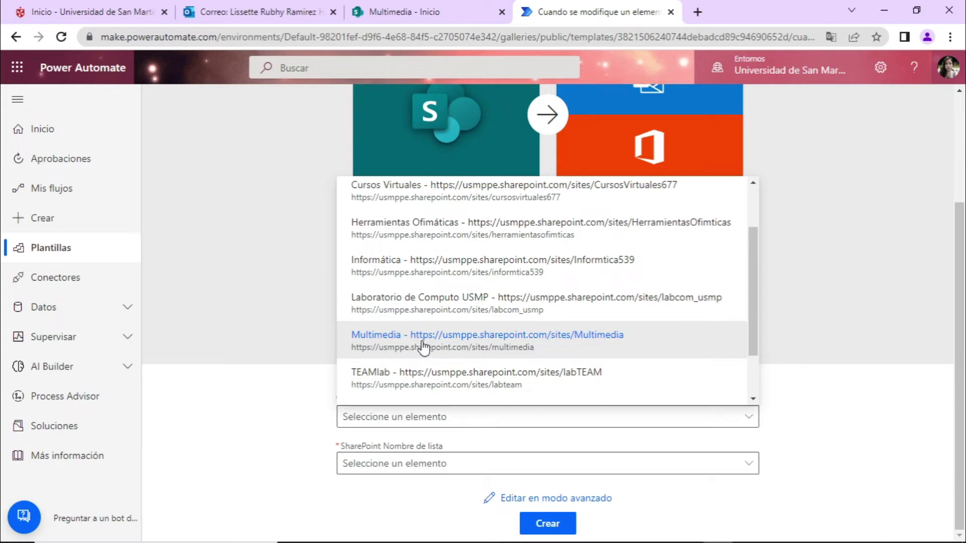
click(423, 347)
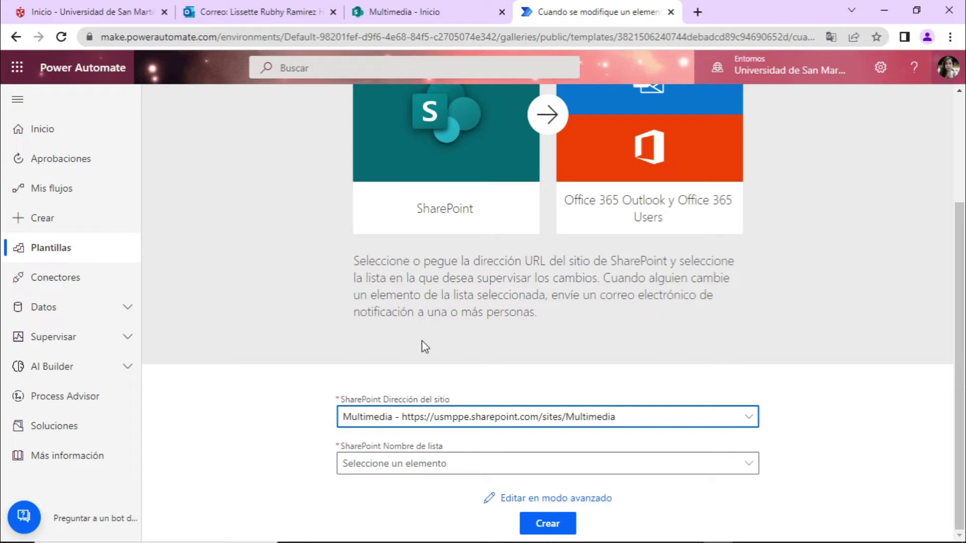
click(416, 472)
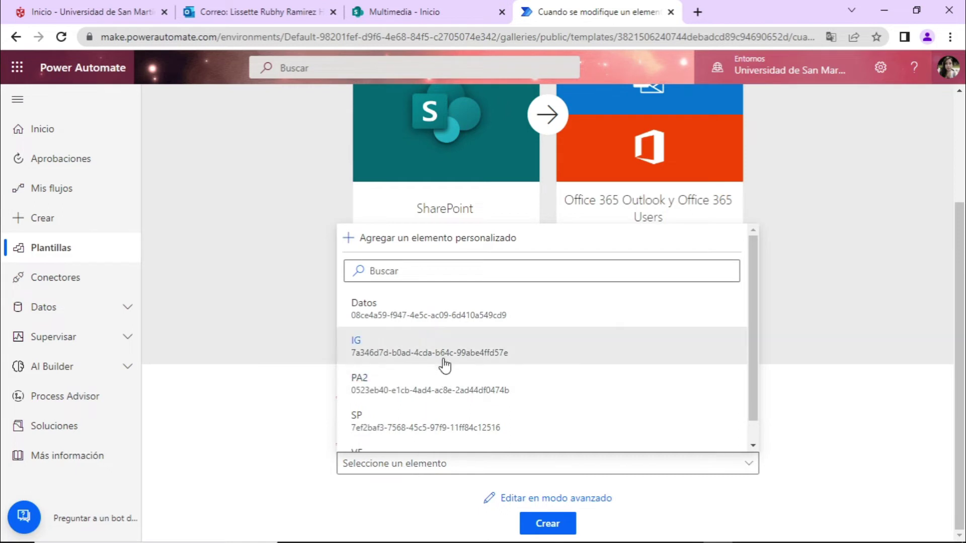
scroll(443, 362, down, 1)
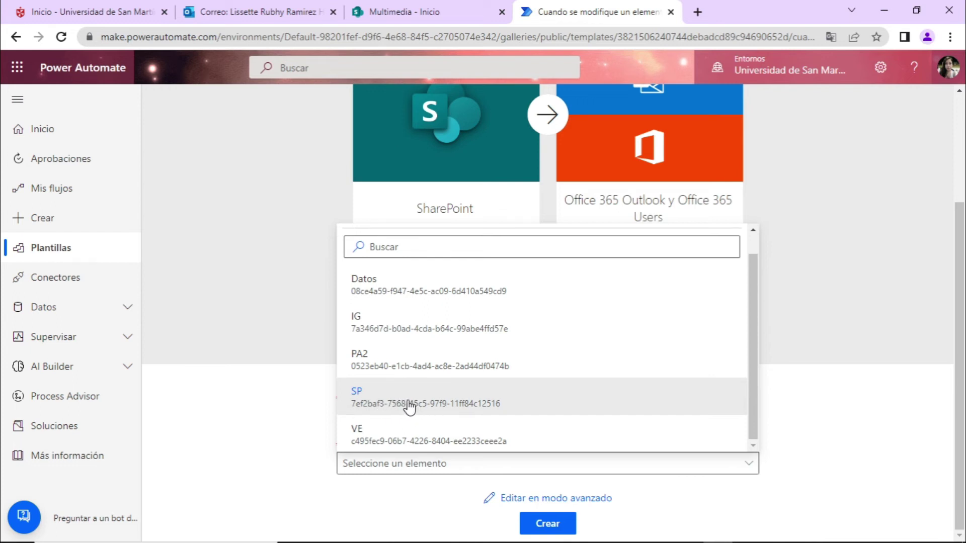
click(364, 401)
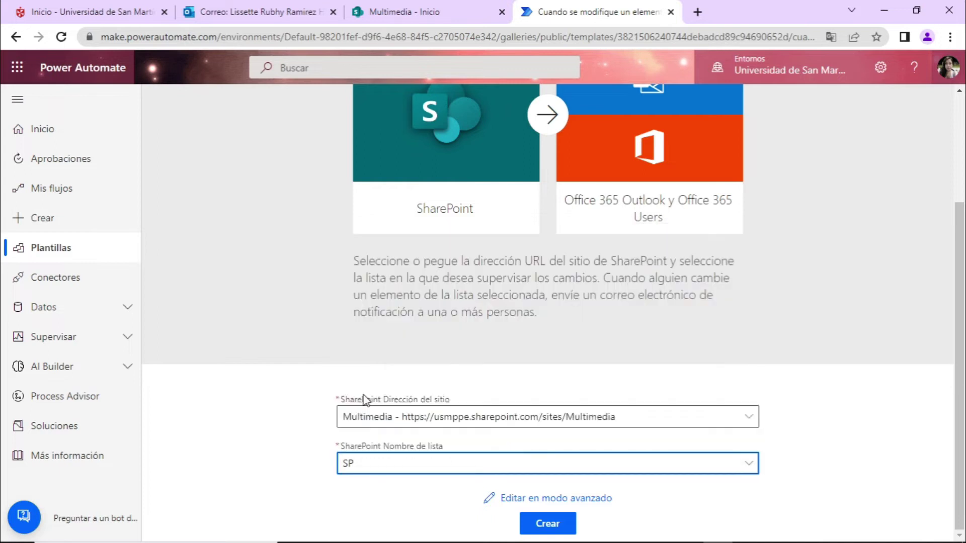
click(545, 529)
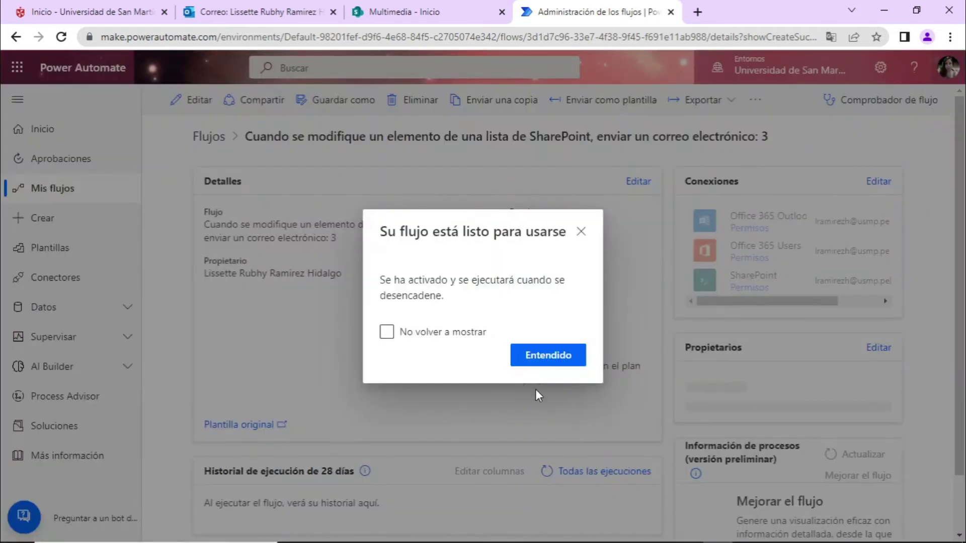
click(581, 160)
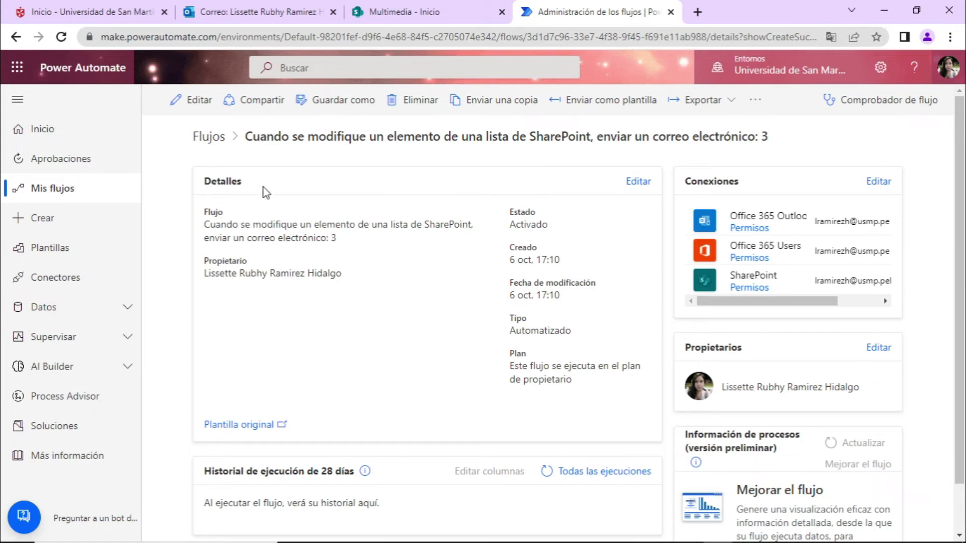
Open the new flow for editing and start a manual test of it.
click(199, 100)
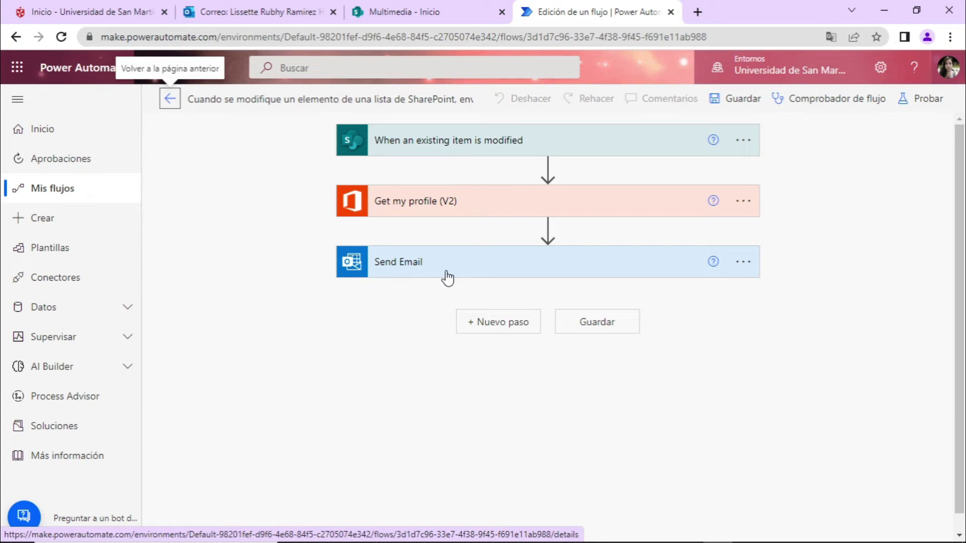
click(929, 107)
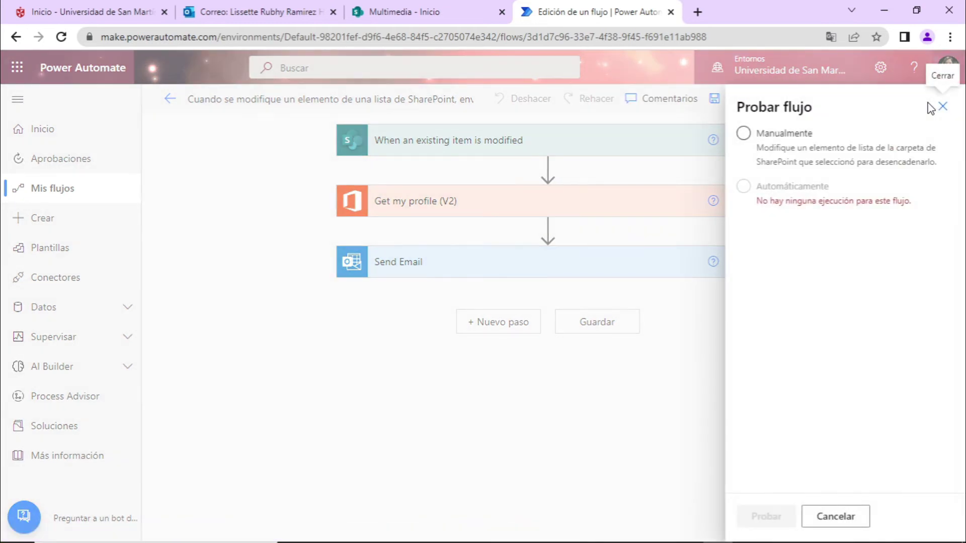
click(796, 142)
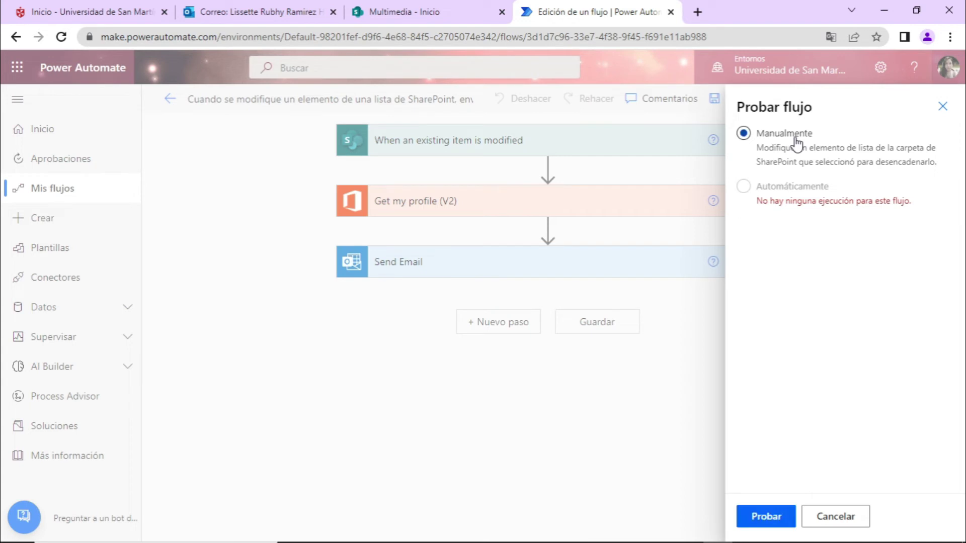
click(766, 517)
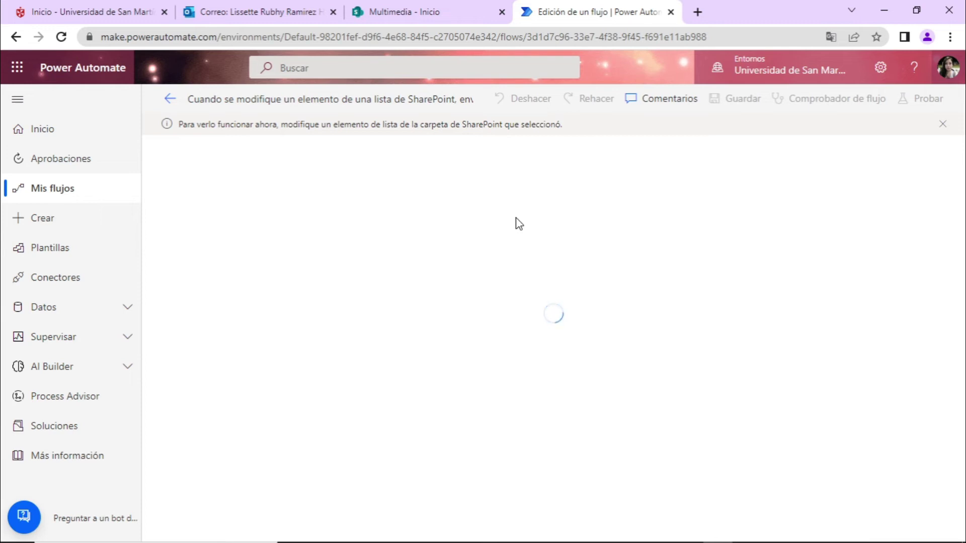
Switch to the Multimedia SharePoint site, replace the assigned person of item p5_A in the SP list and save the item.
click(410, 15)
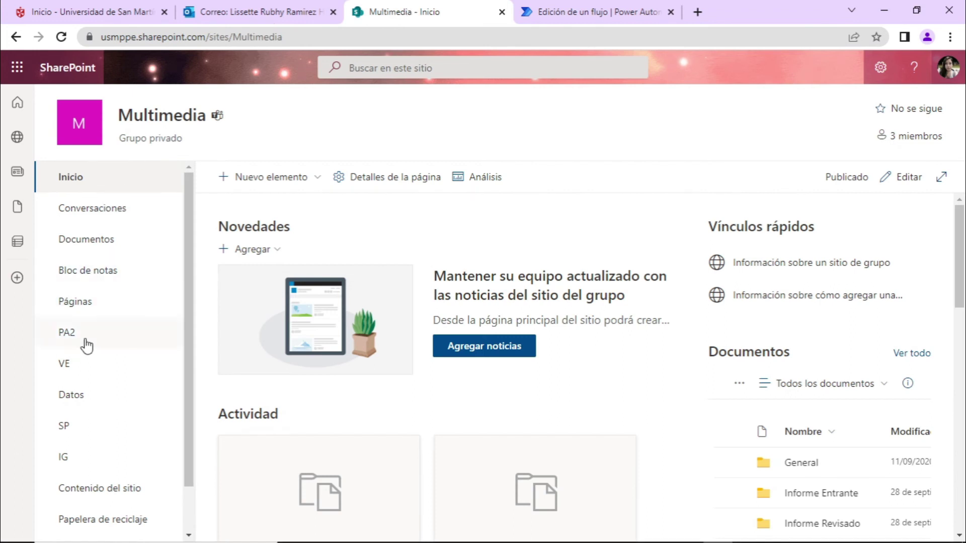
click(70, 431)
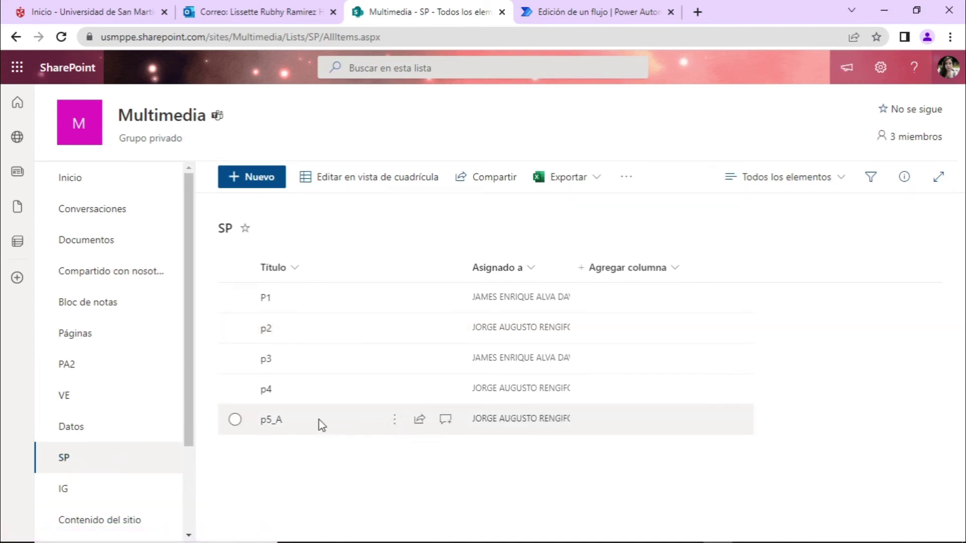
click(235, 421)
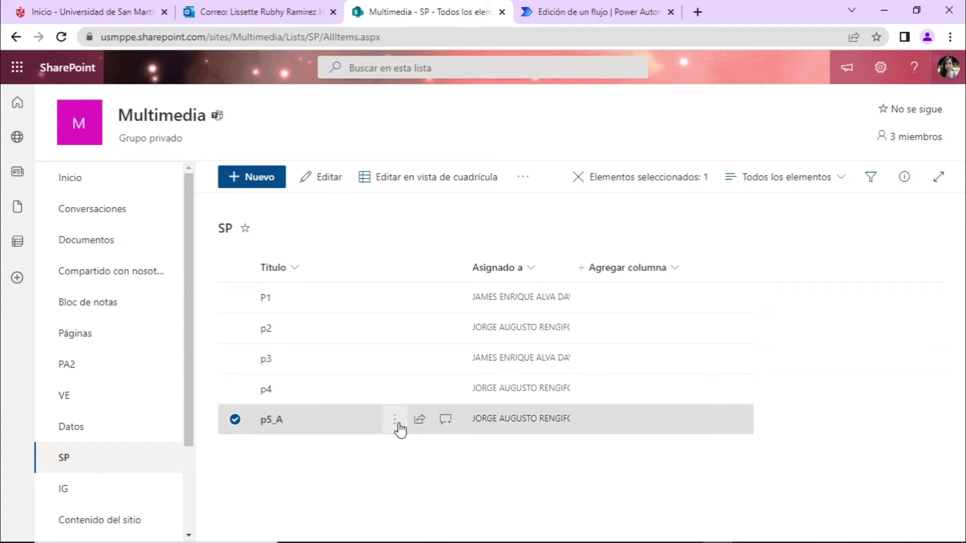
click(398, 426)
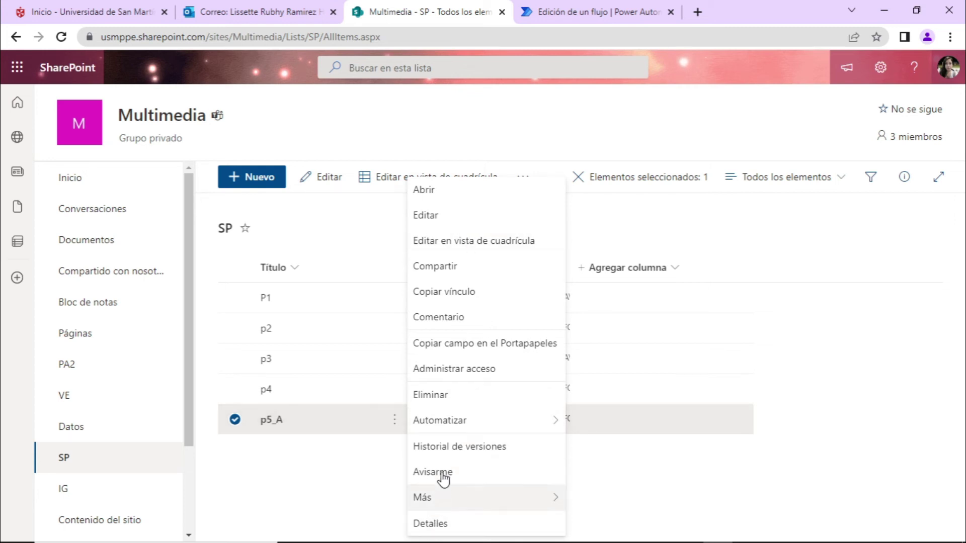
click(429, 217)
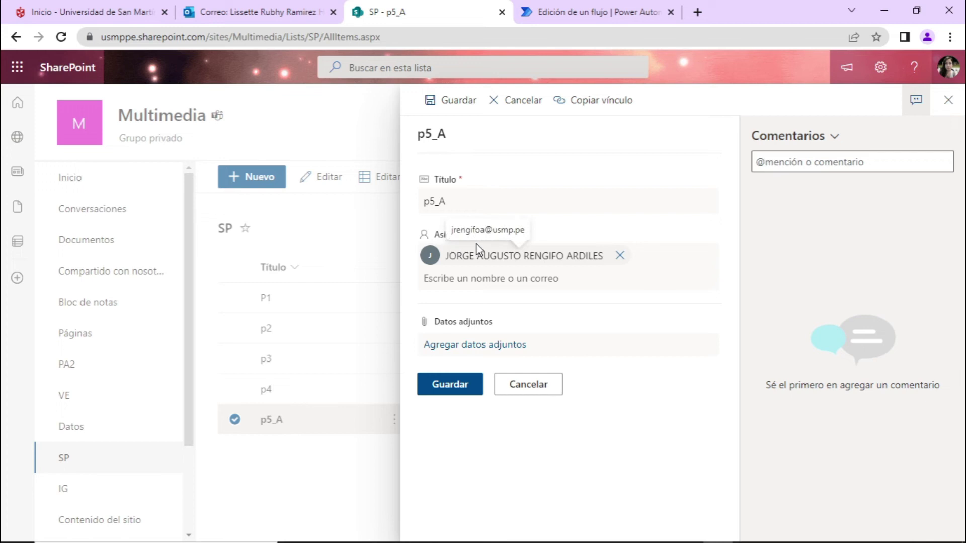
click(616, 262)
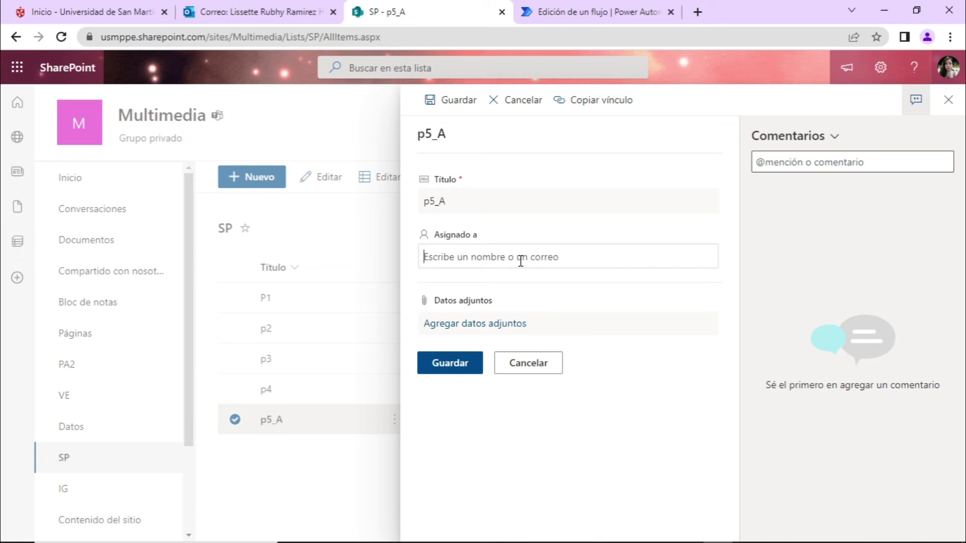
text(ja)
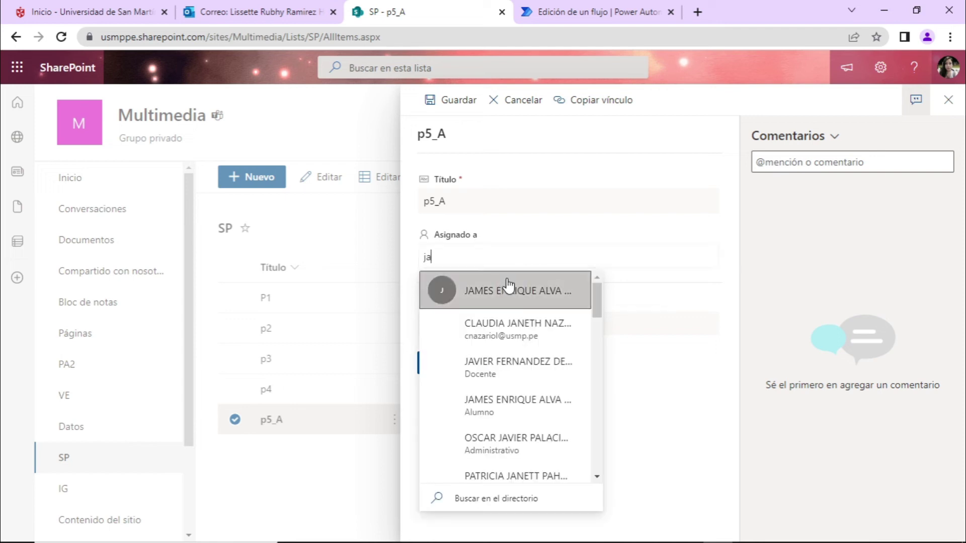
click(507, 289)
click(446, 392)
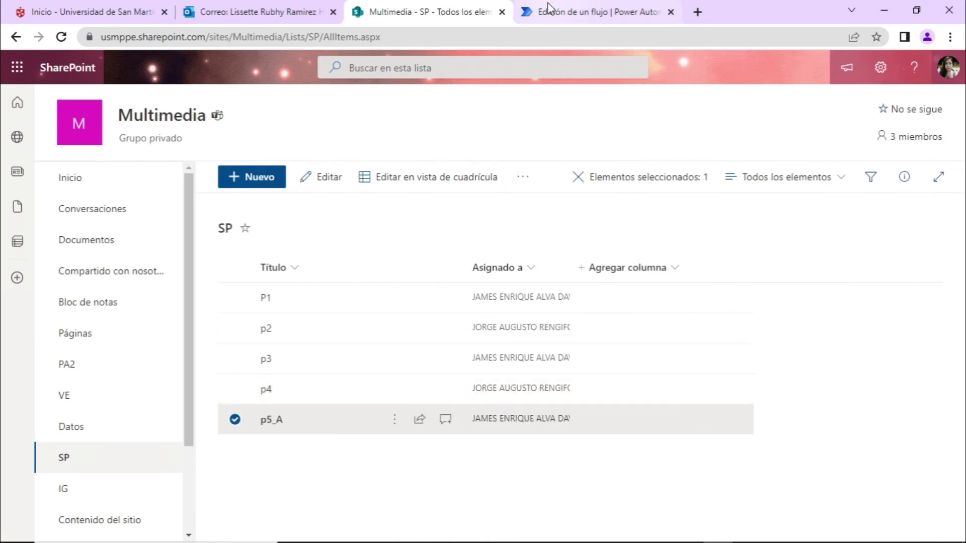
Check the test run in Power Automate, then switch to Outlook and open the notification email about item p5_A.
click(564, 12)
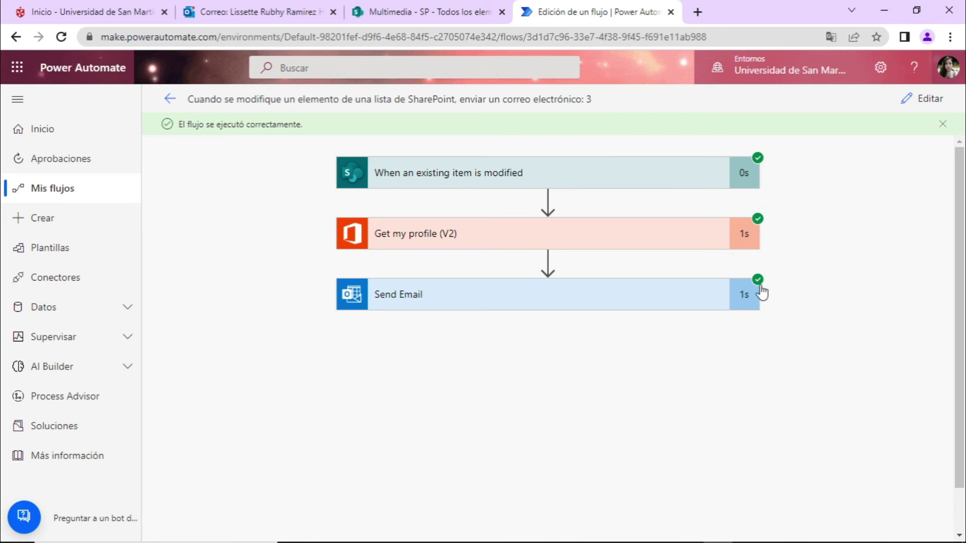
click(241, 16)
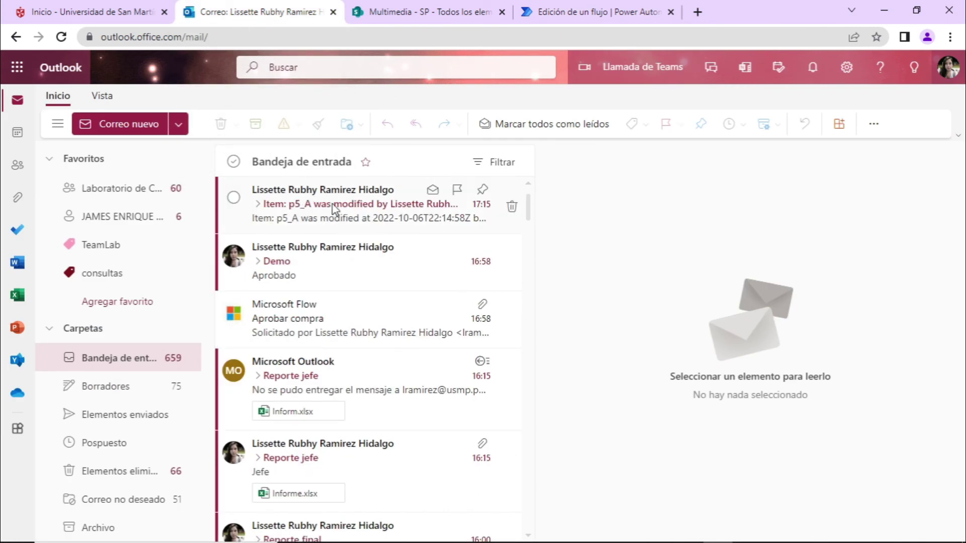
click(359, 203)
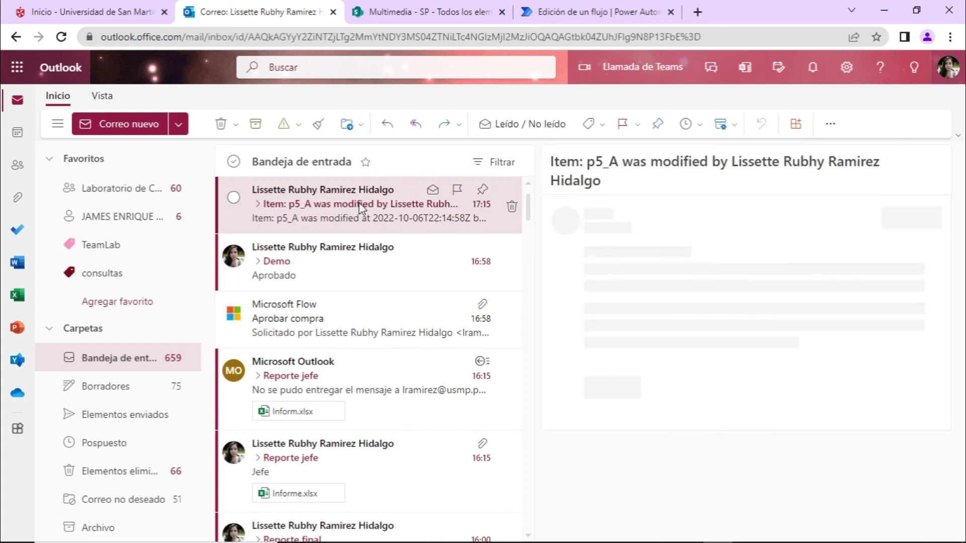